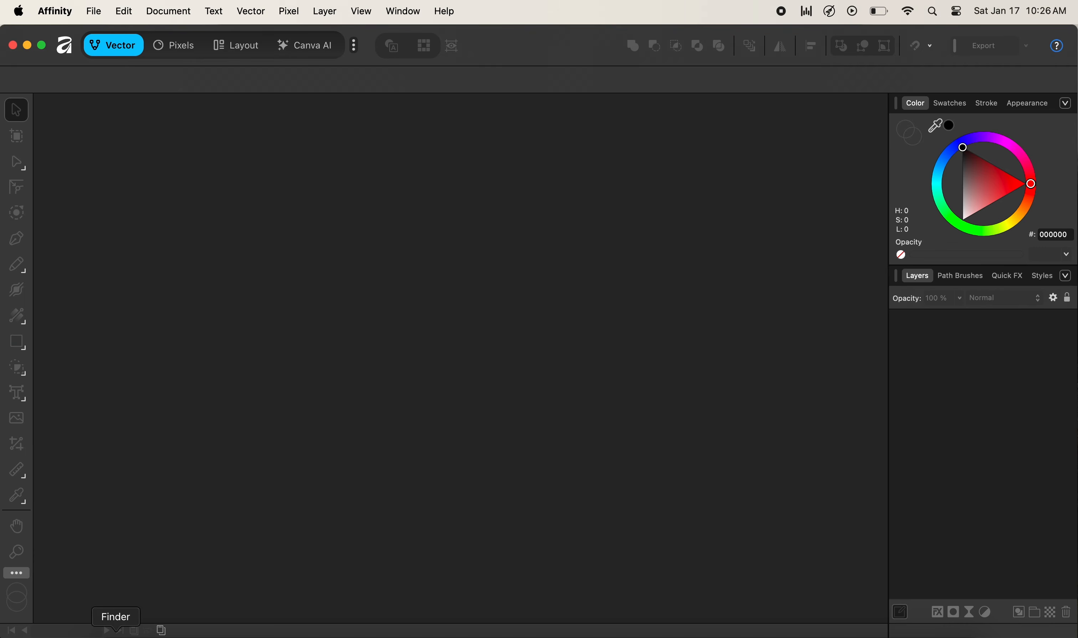
Open Mockup.psd in Affinity from the Images folder in Finder.
left_click(116, 634)
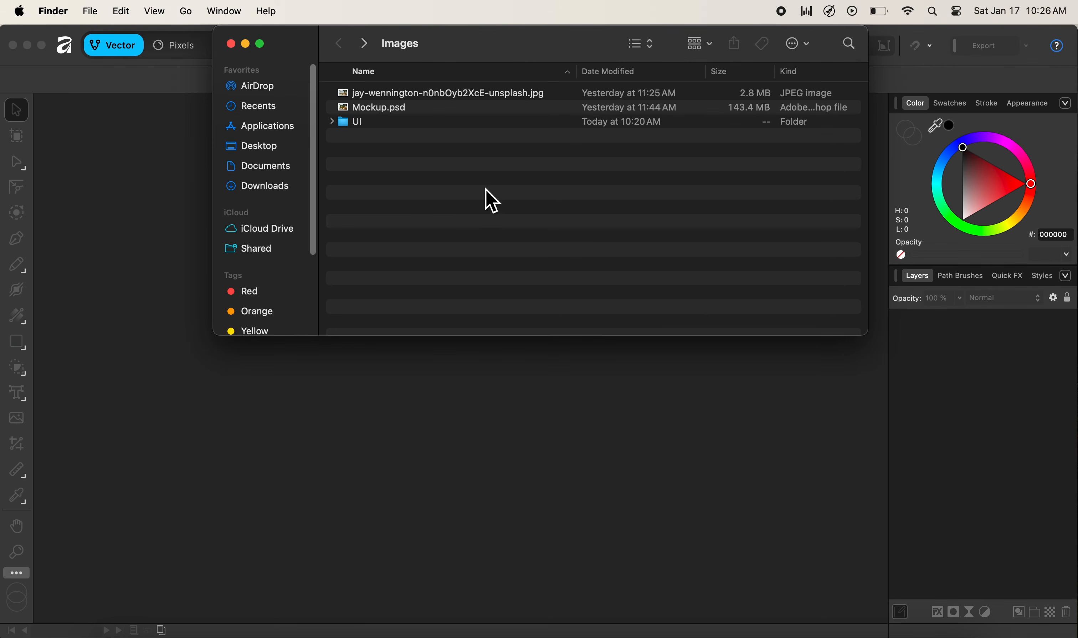
left_click(386, 110)
left_click_drag(386, 110, 188, 409)
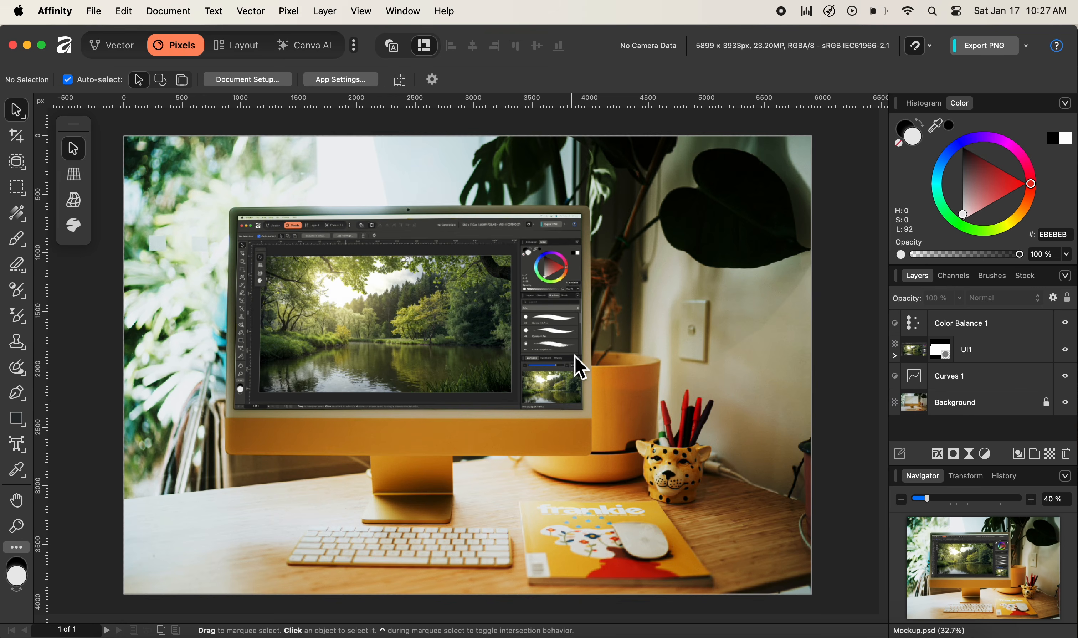
Enable "Import PSD smart objects where possible" in the General settings and close the settings.
left_click(59, 9)
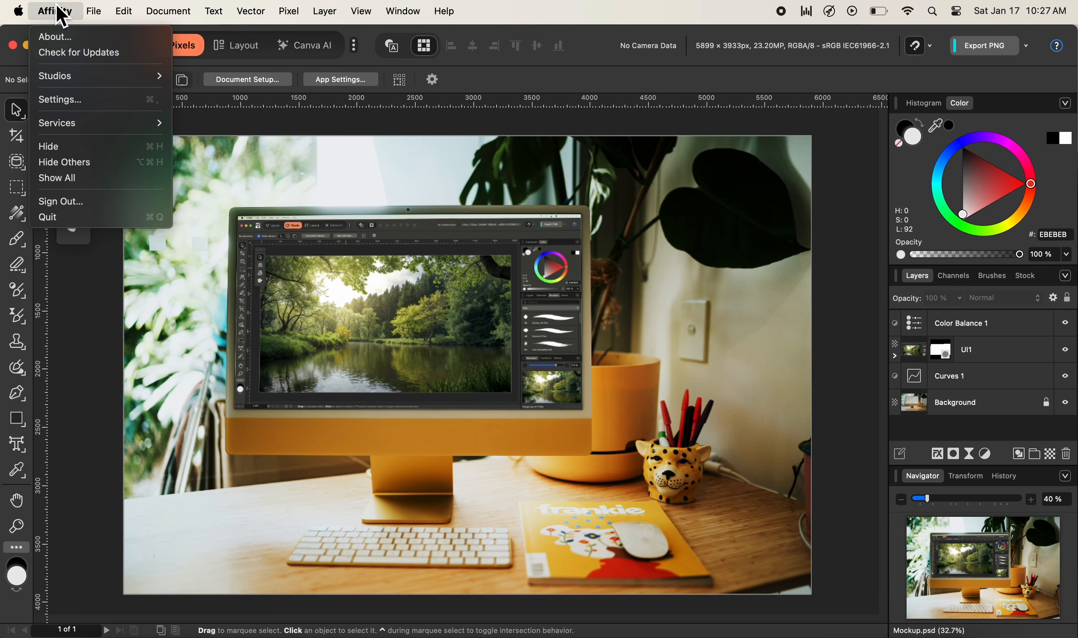
left_click(77, 100)
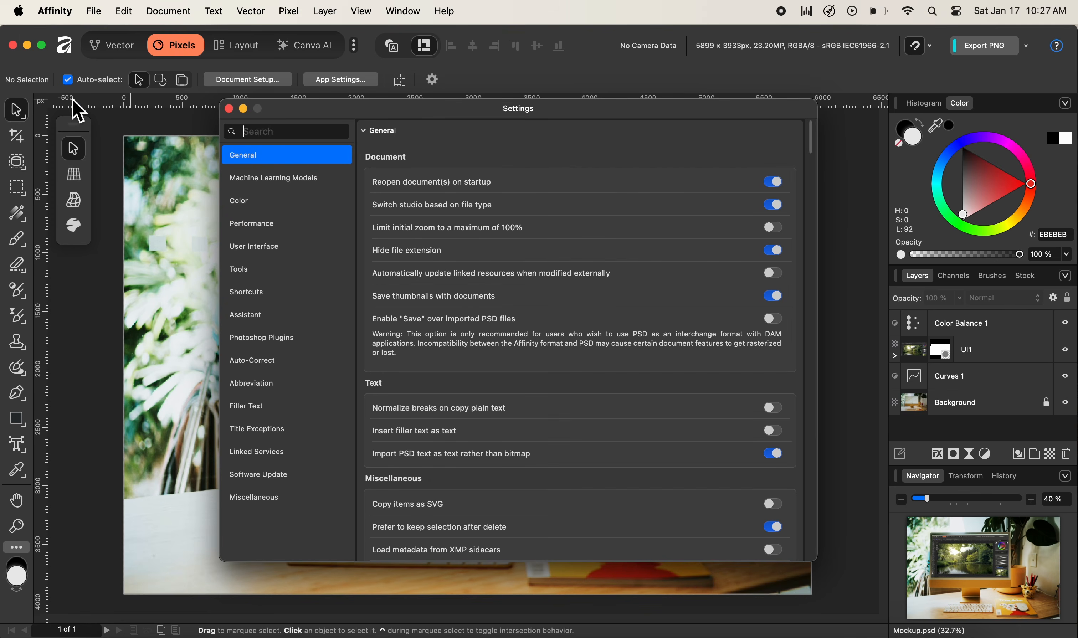
left_click_drag(814, 139, 813, 153)
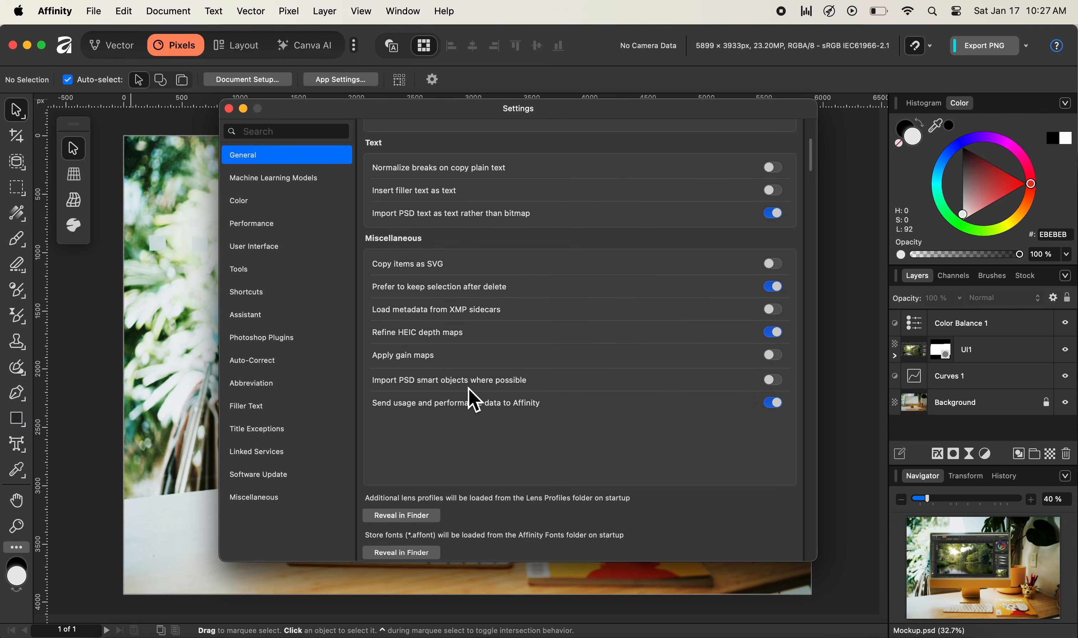
left_click(774, 380)
left_click(228, 109)
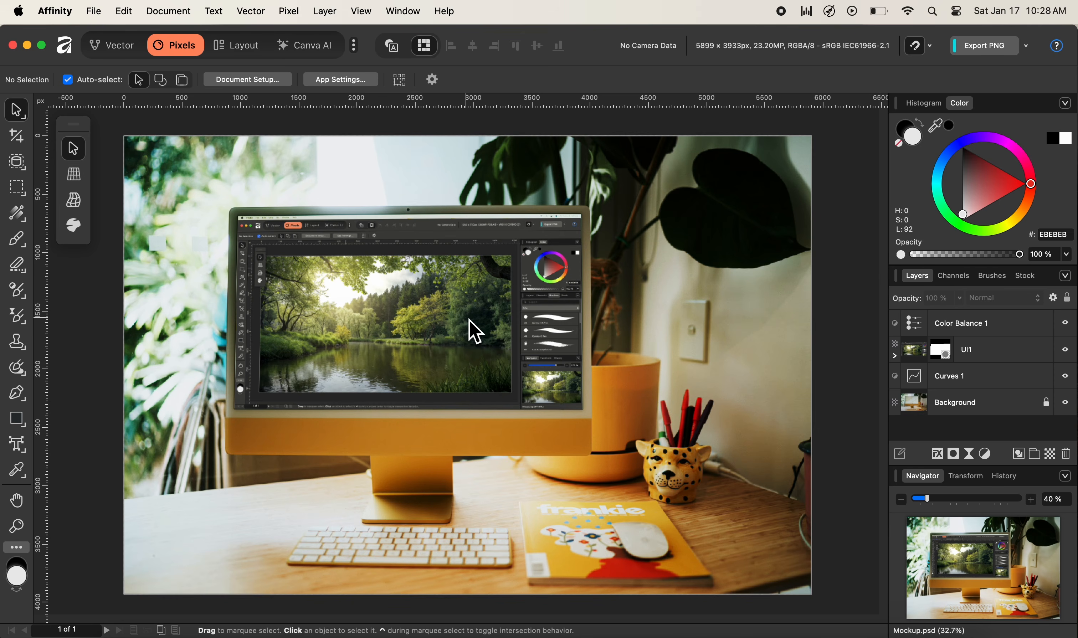
Close the open mockup document and reopen Mockup.psd from the Images folder in Finder.
key("super+w")
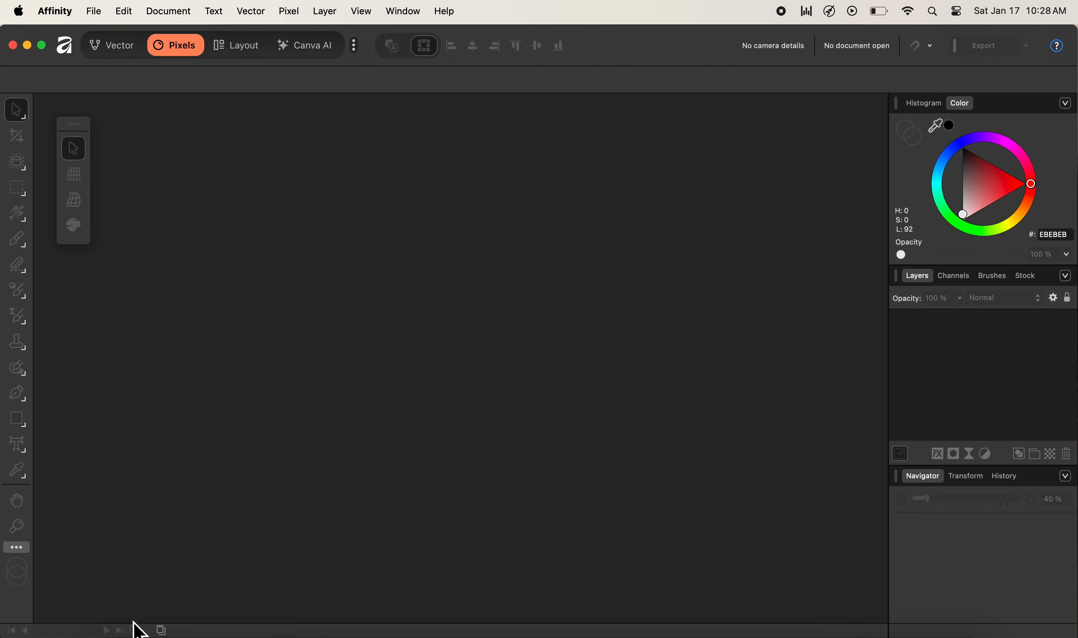
left_click(115, 632)
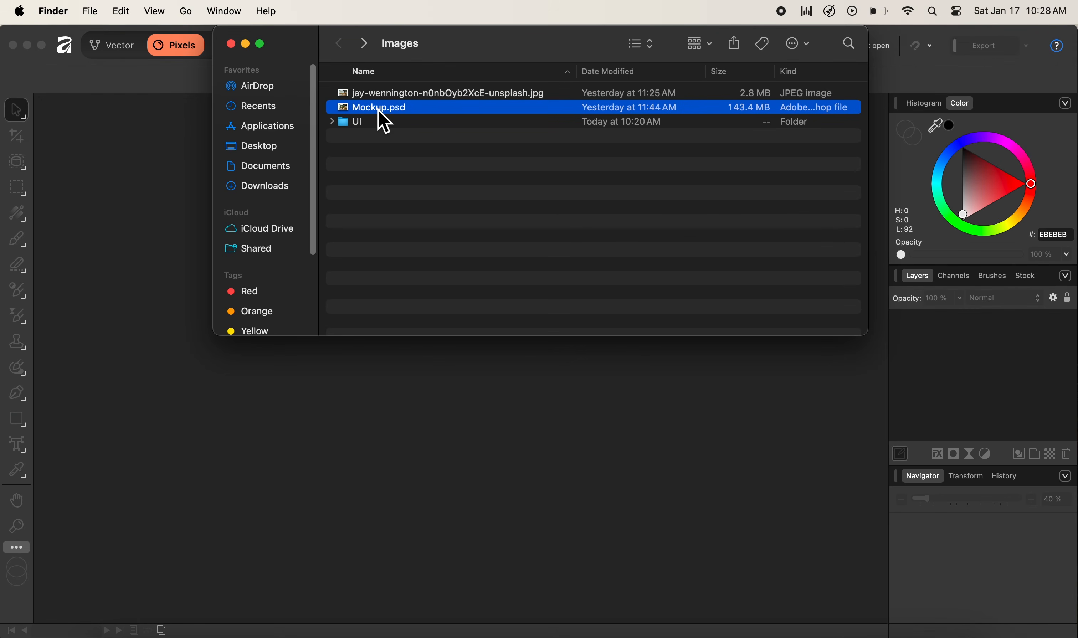
left_click_drag(379, 110, 429, 414)
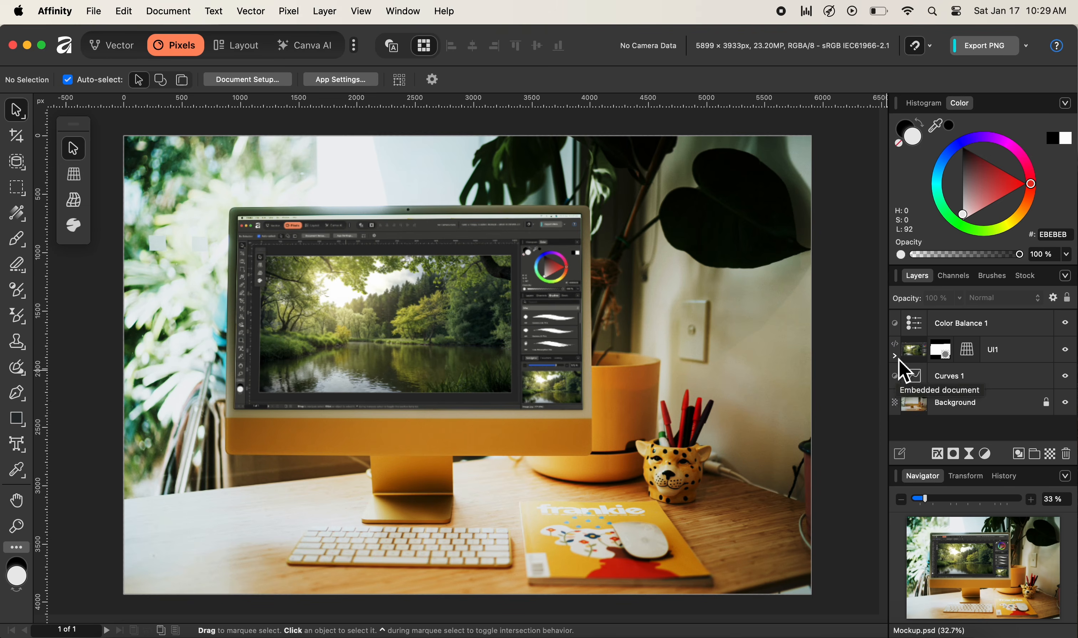
Inspect the mask and perspective nested in the UI1 layer, and open its embedded document for editing.
left_click(899, 359)
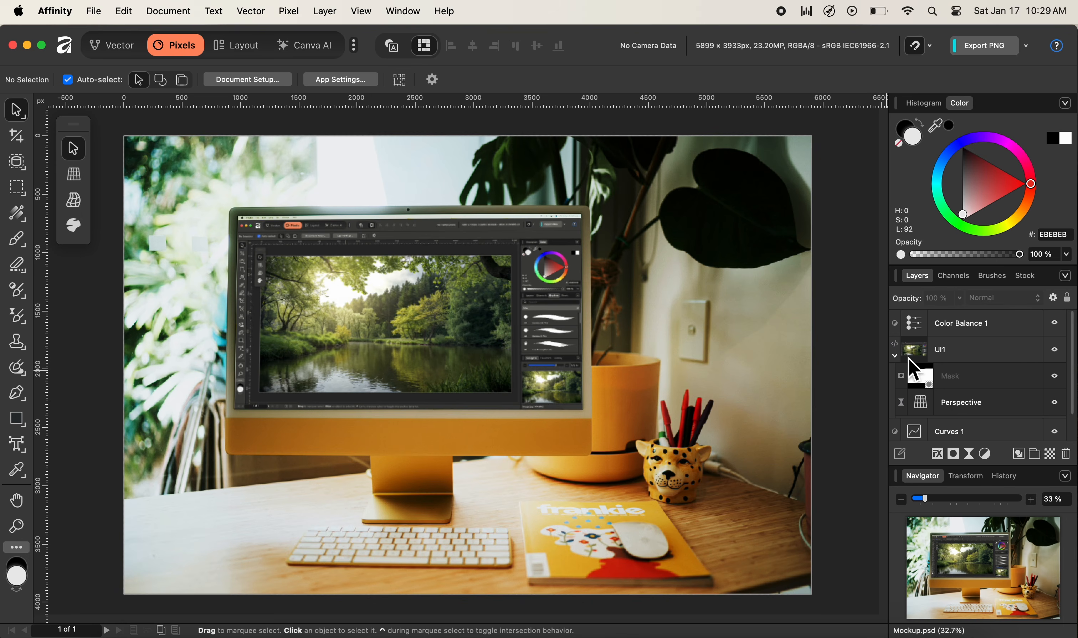
left_click(898, 357)
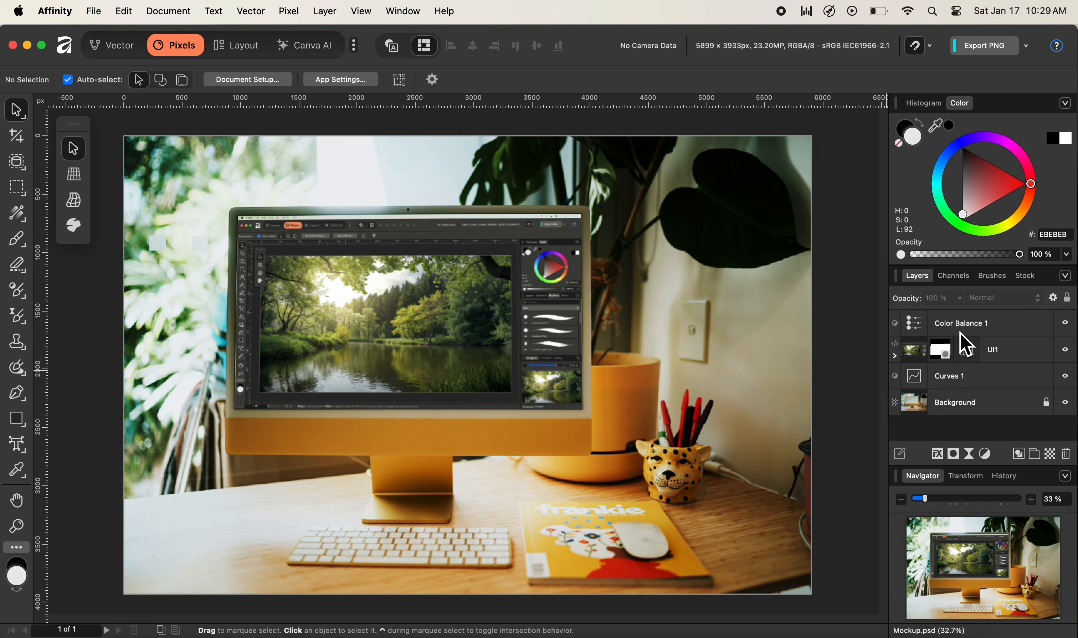
double_click(916, 358)
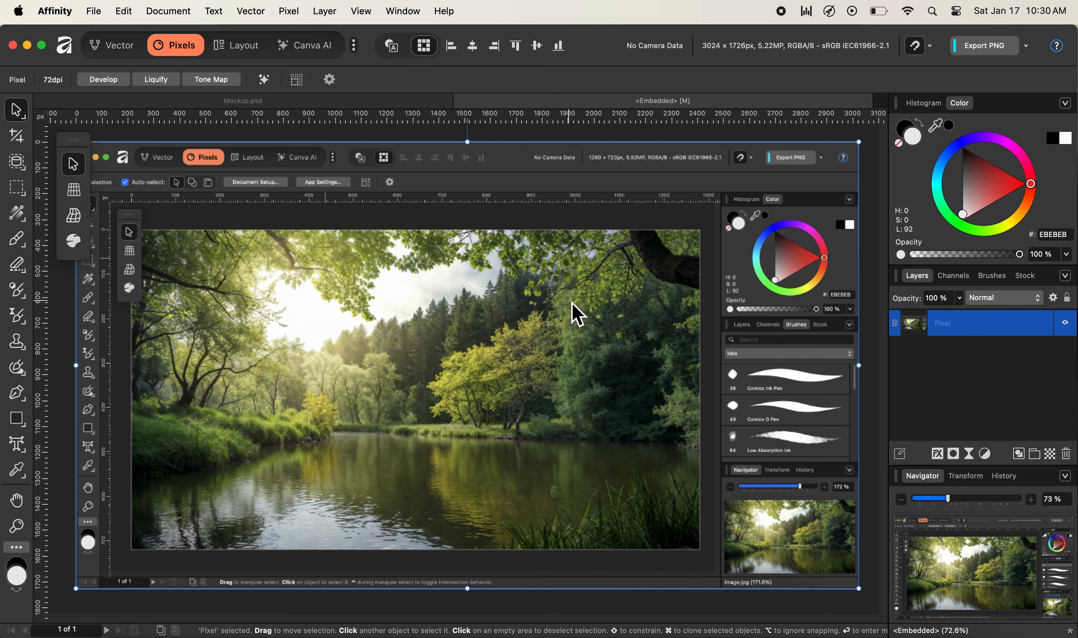
Delete the pixel layer in the embedded document and place UI2.png from the UI folder instead.
key("Delete")
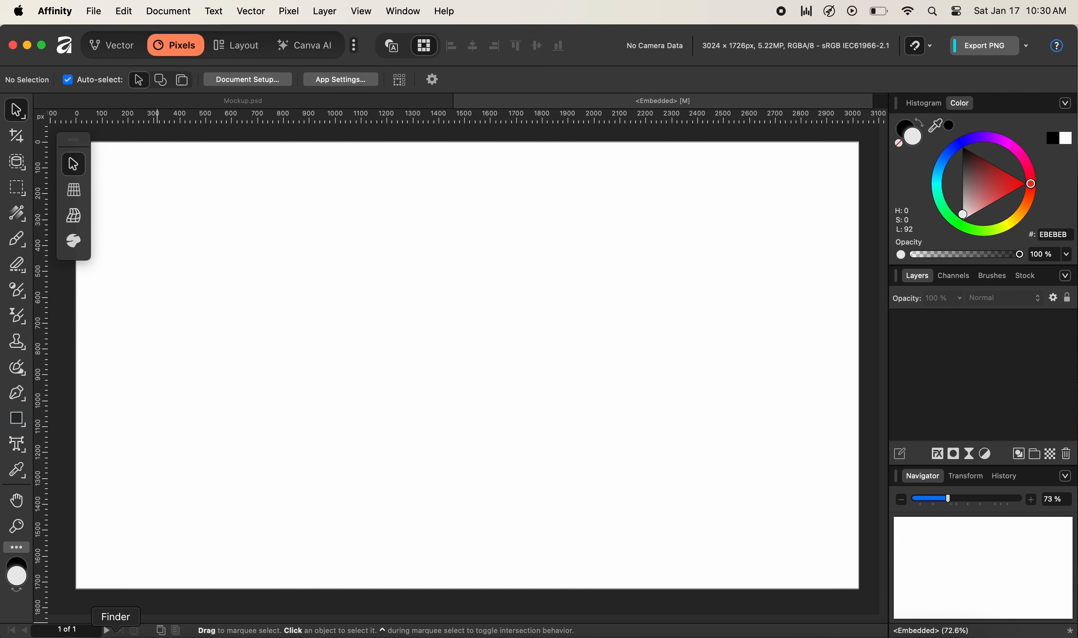
left_click(116, 633)
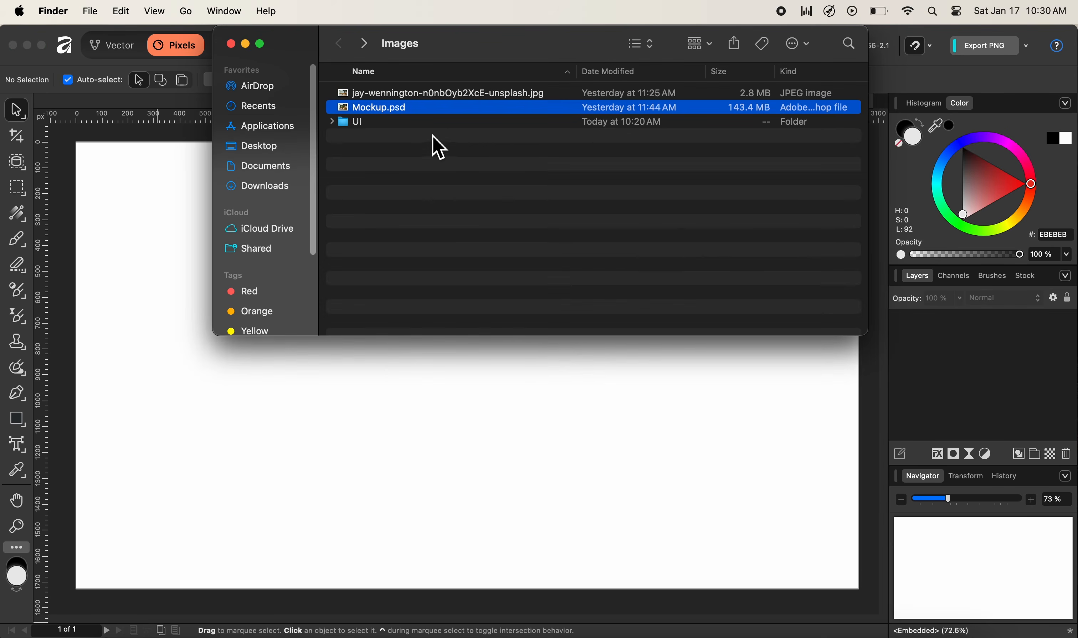
left_click(334, 124)
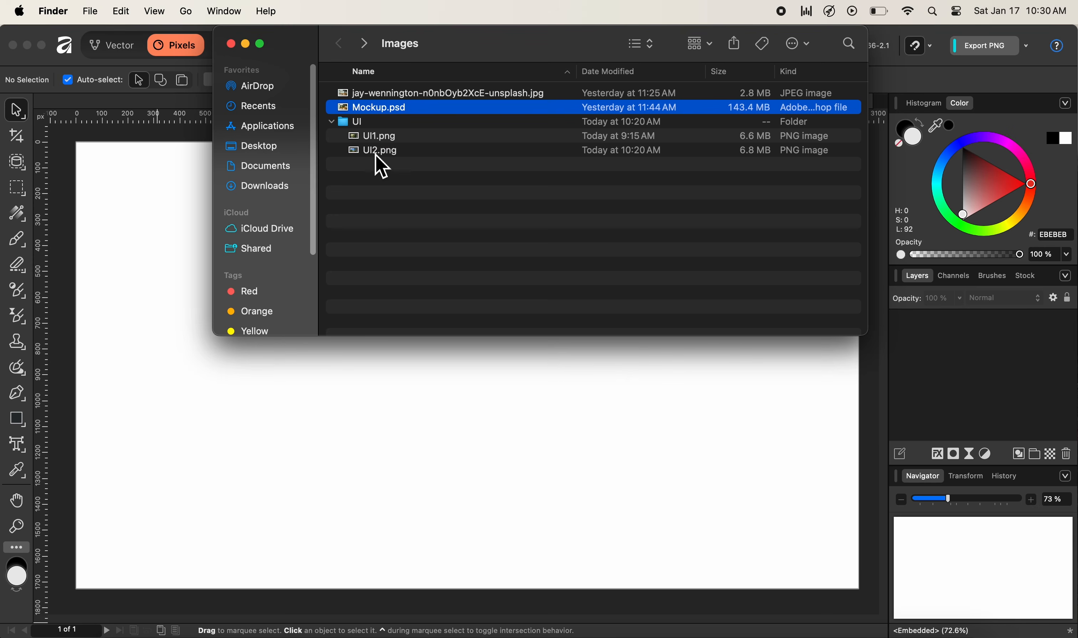
left_click_drag(378, 154, 366, 446)
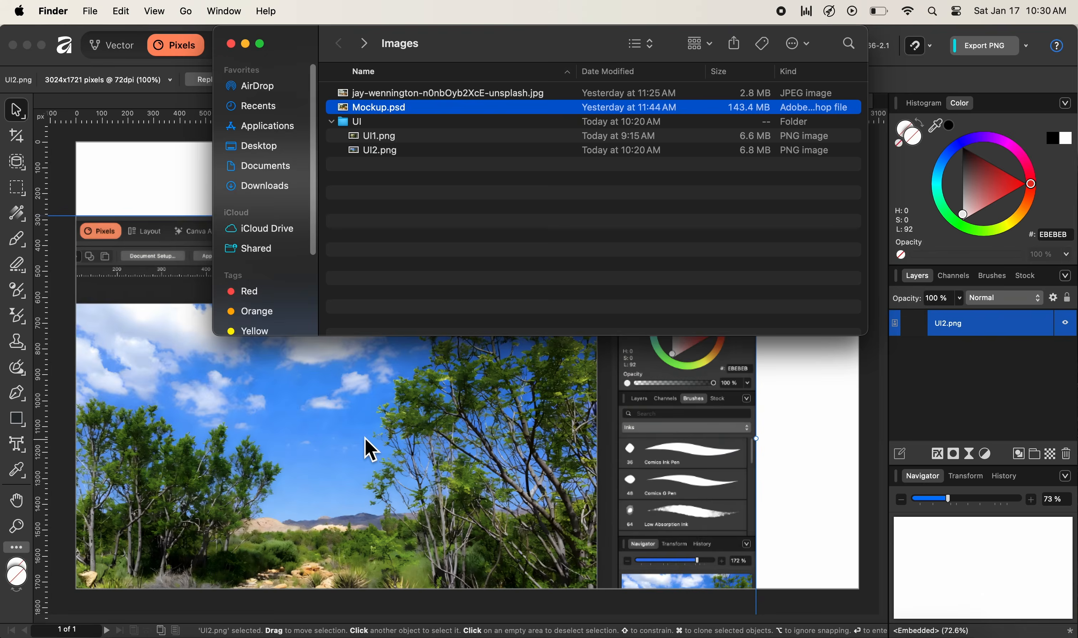
left_click(805, 394)
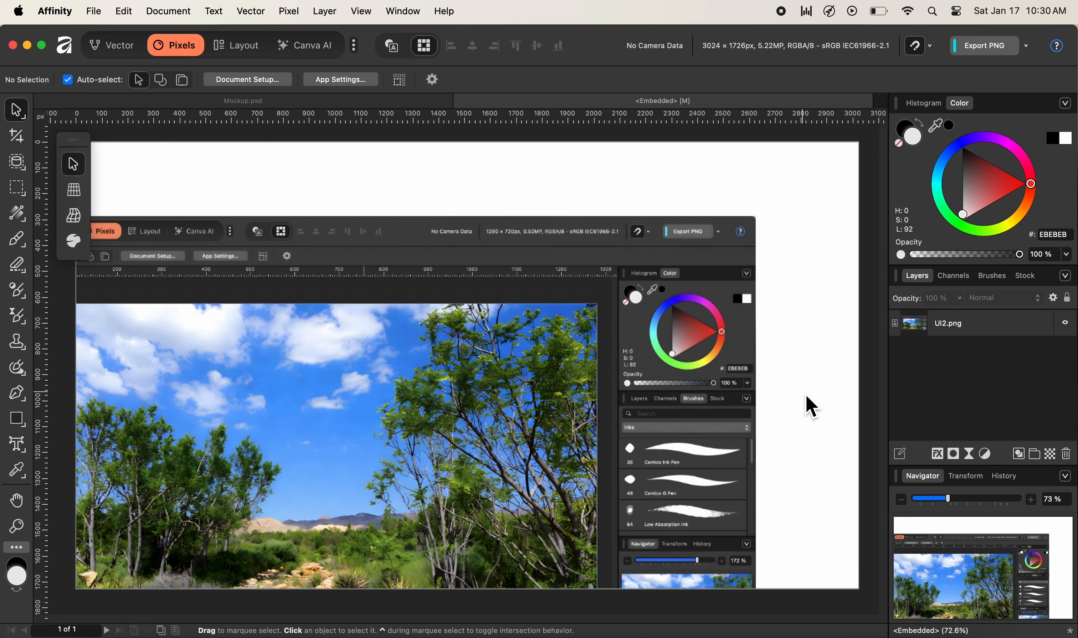
Move UI2.png so it fills the canvas from the top-left corner, and close the embedded document.
left_click_drag(395, 466, 495, 394)
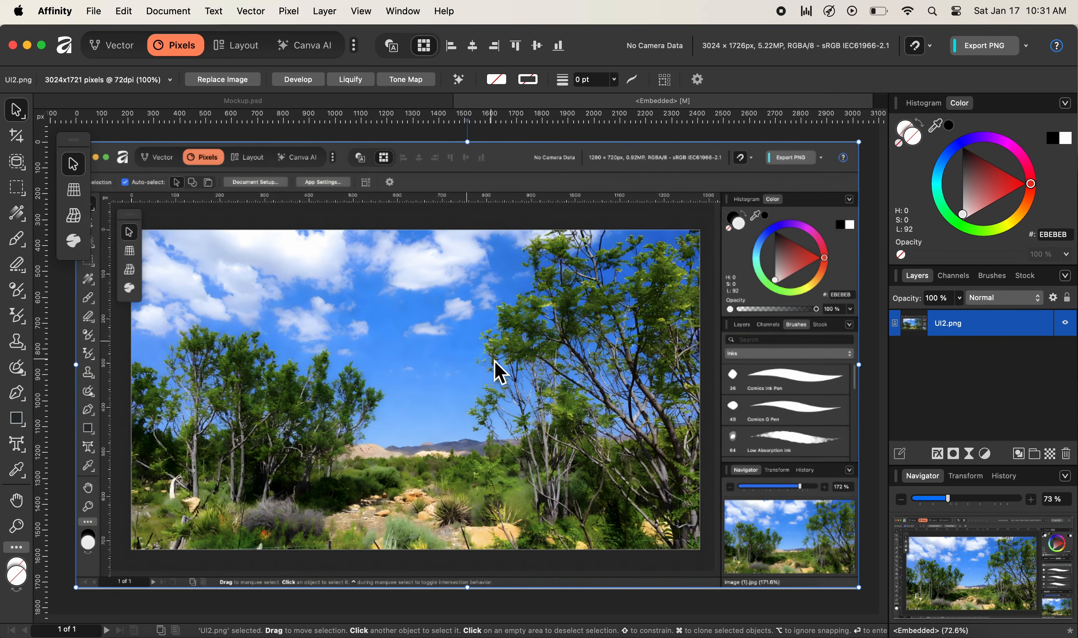
left_click_drag(494, 362, 496, 361)
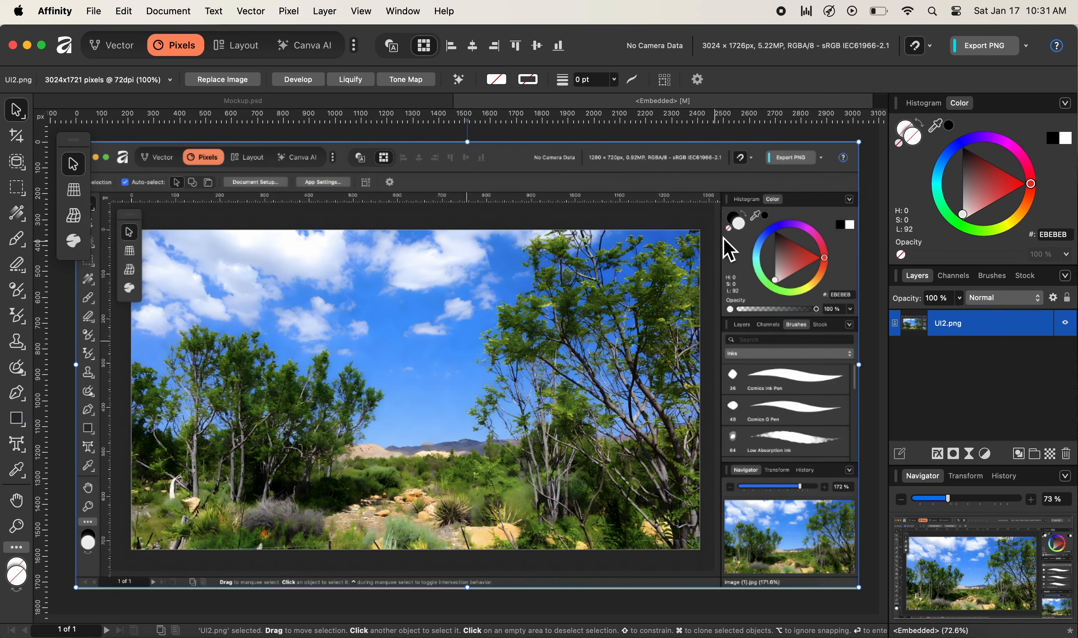
left_click(668, 137)
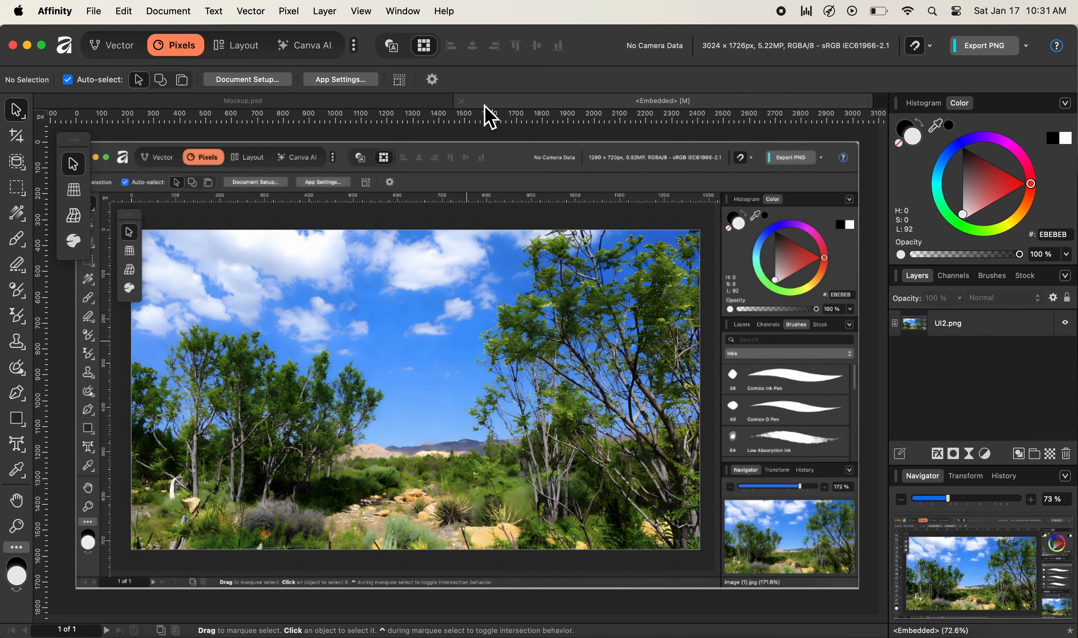
left_click(467, 104)
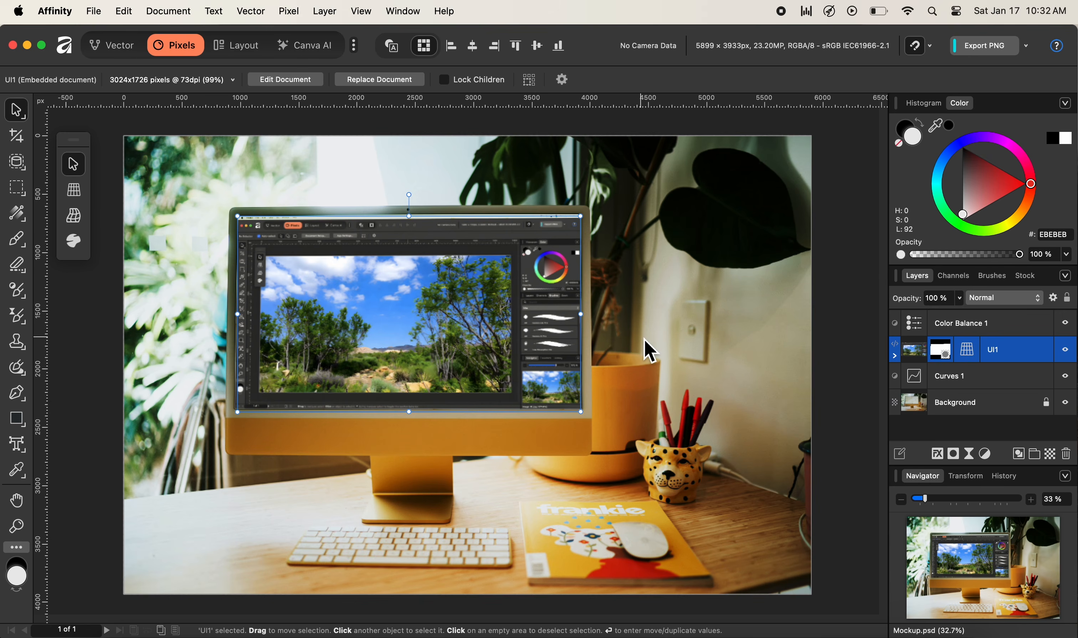
Review the curve of the Curves 1 adjustment layer and close its settings.
double_click(915, 380)
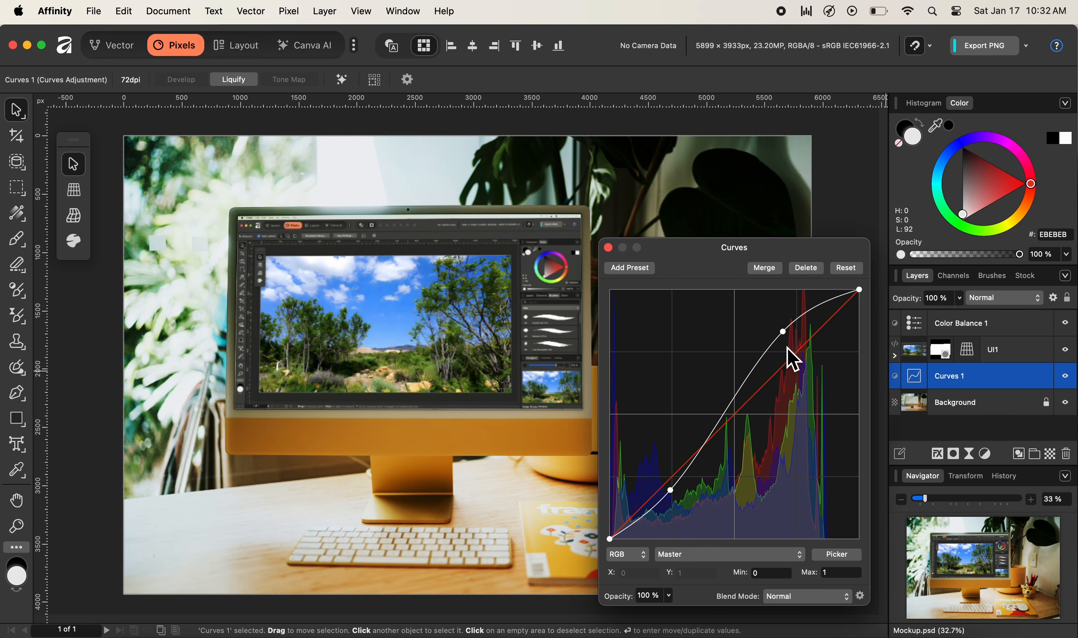
left_click(608, 248)
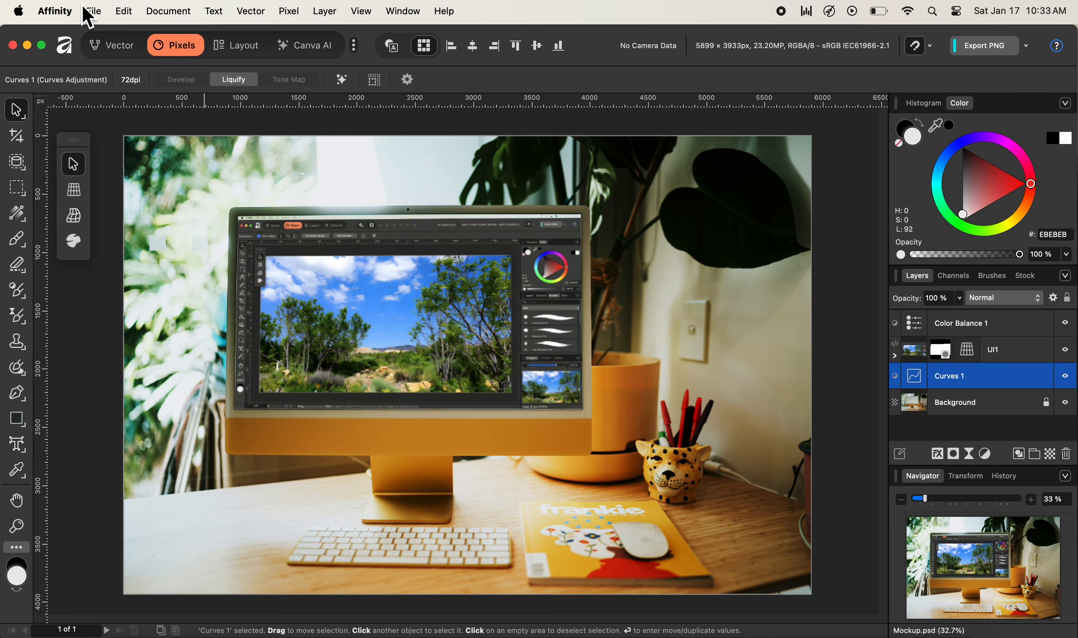
Save the document as a new Affinity file named Mockup2 in the Images folder.
left_click(96, 12)
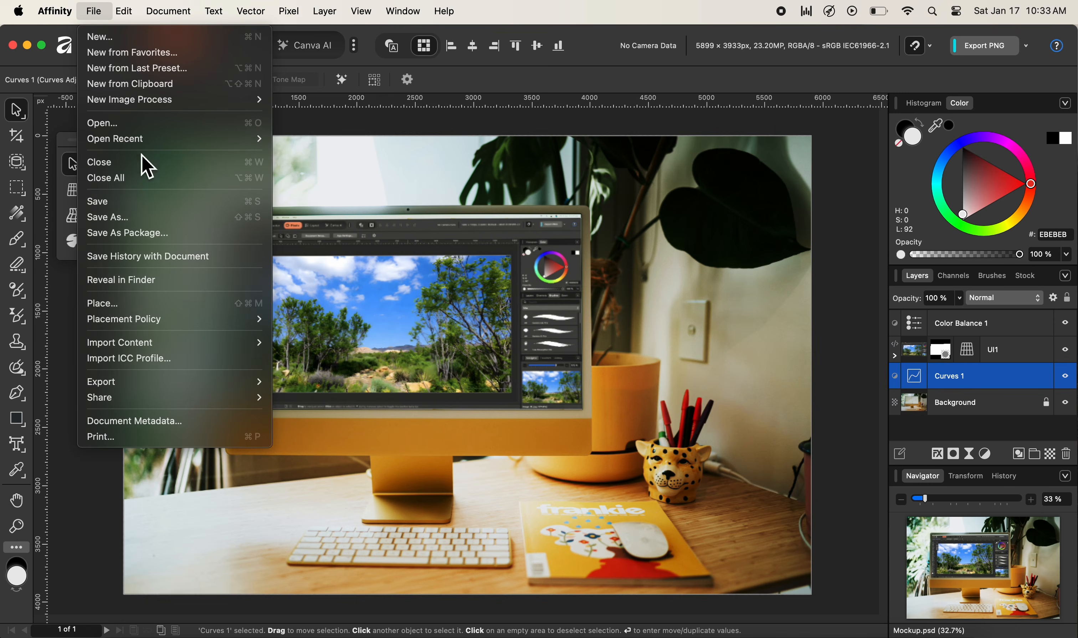
left_click(163, 218)
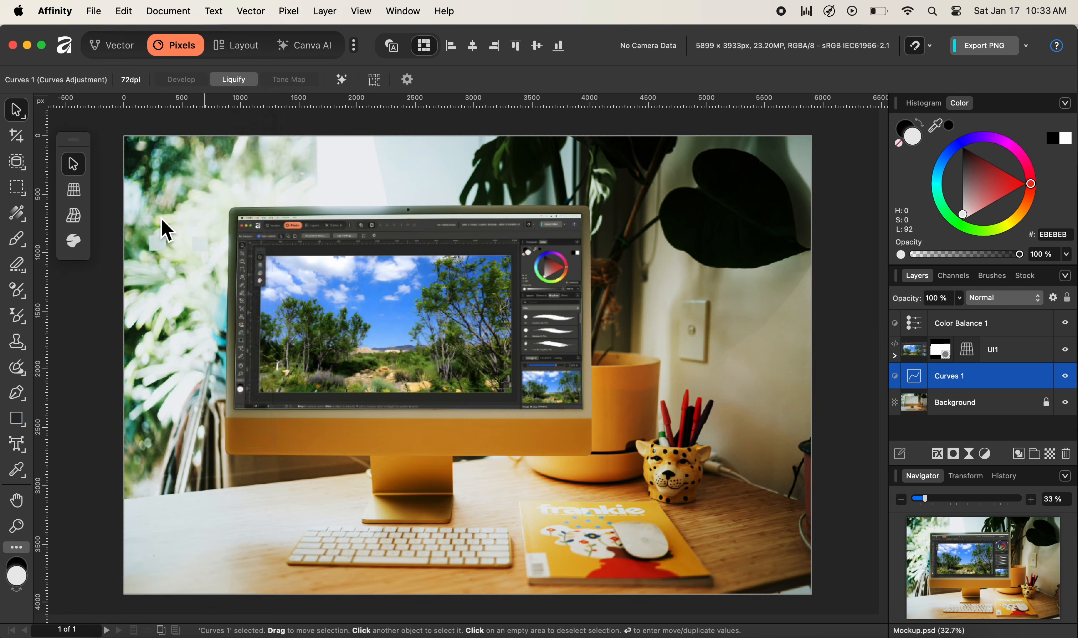
left_click(456, 236)
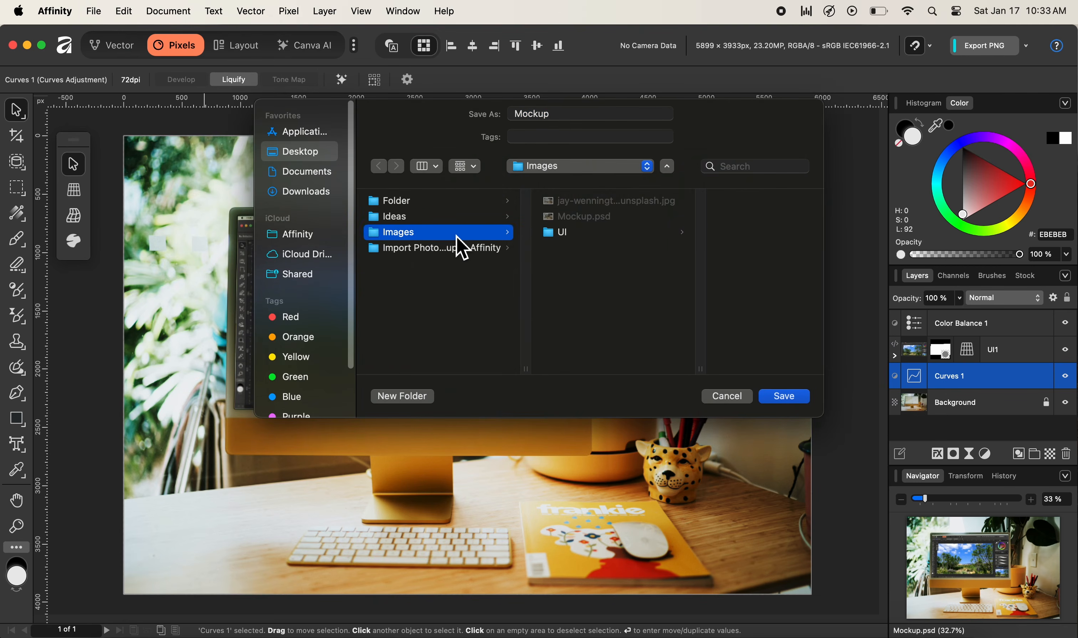
left_click(587, 119)
type("2")
left_click(785, 397)
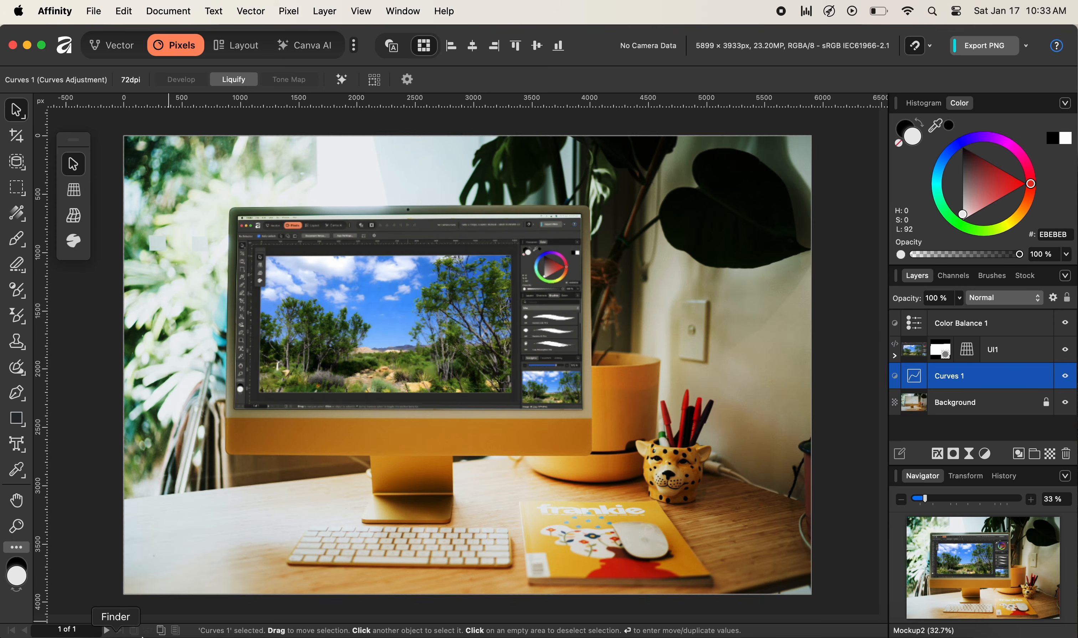
Compare the file sizes of Mockup2.af and Mockup.psd in Finder, and return to Affinity.
left_click(115, 633)
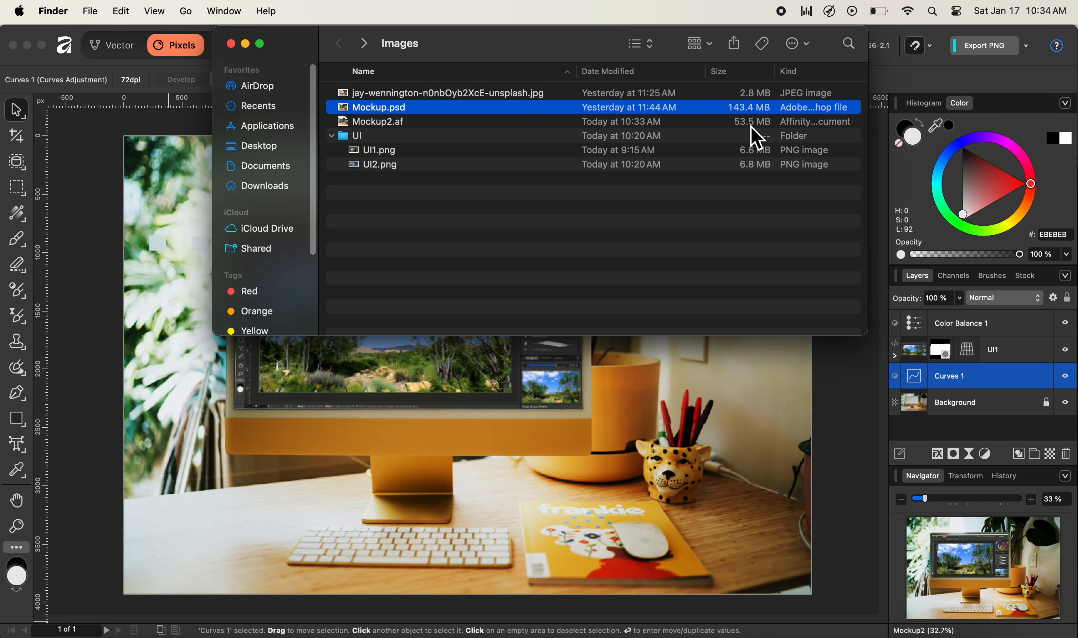
left_click(923, 76)
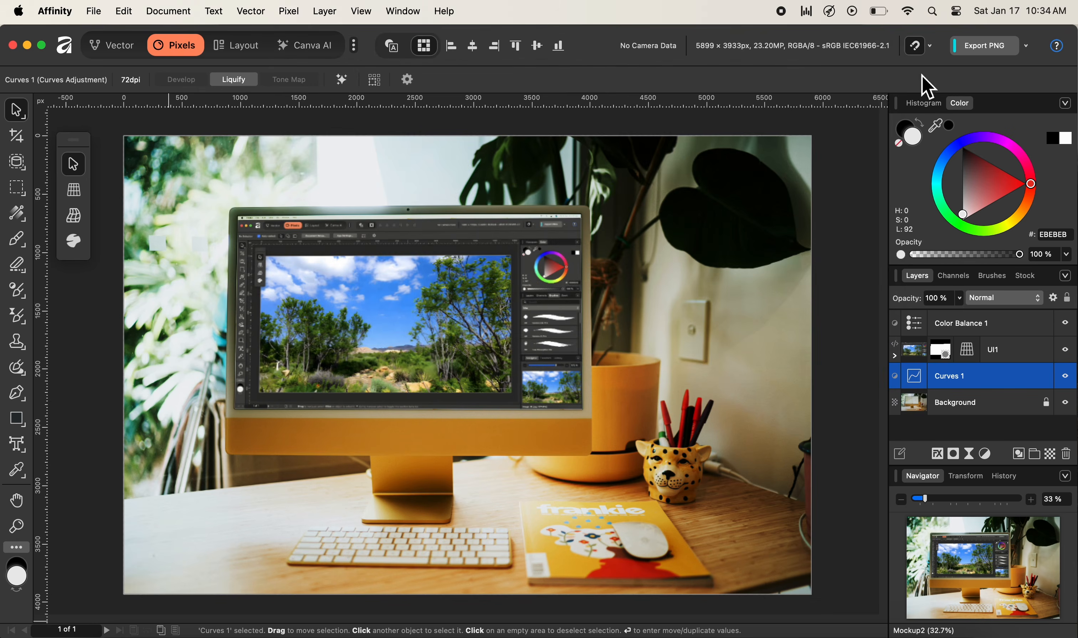